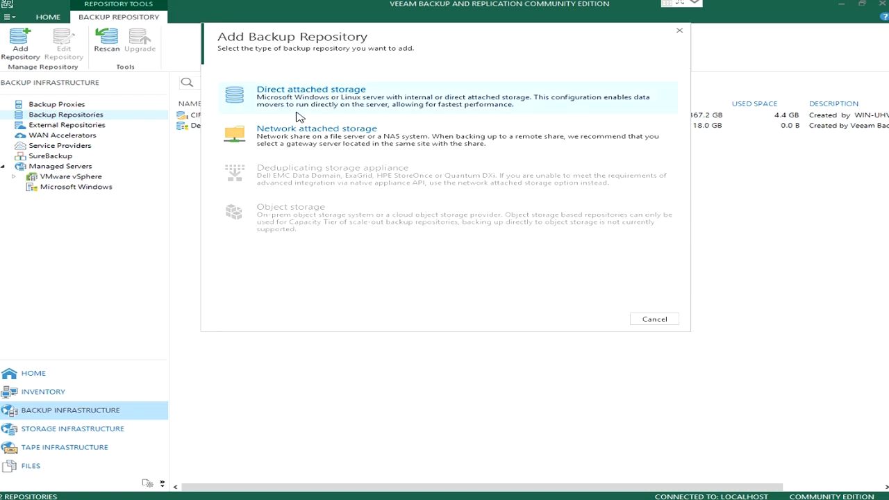
- Begin a new network attached storage repository of the shared folder type and name it "Backup Repository"
left_click(336, 149)
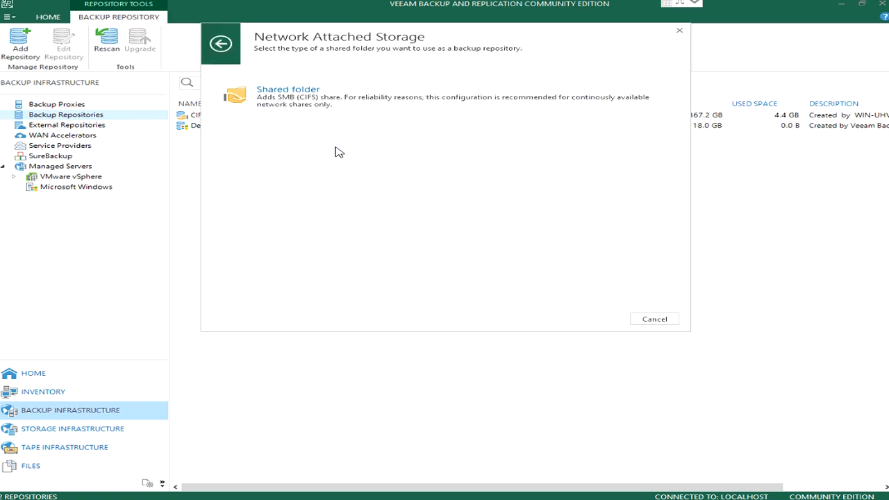
left_click(302, 106)
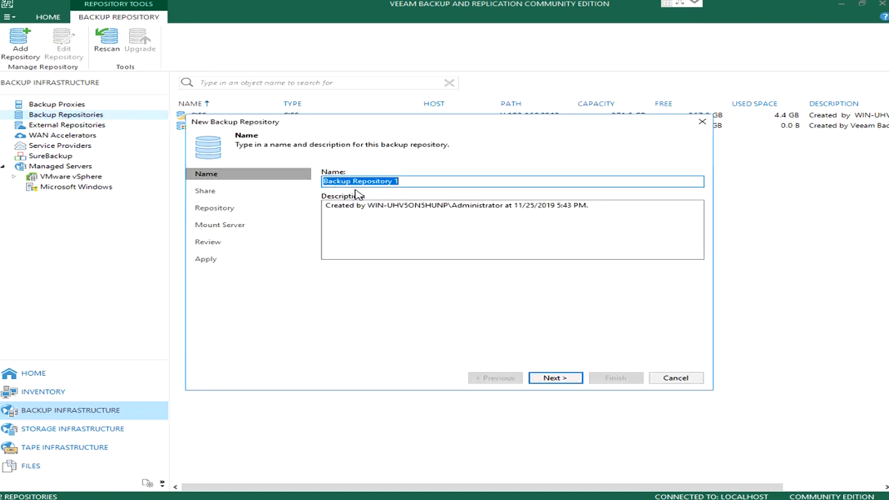
left_click(416, 182)
left_click(573, 378)
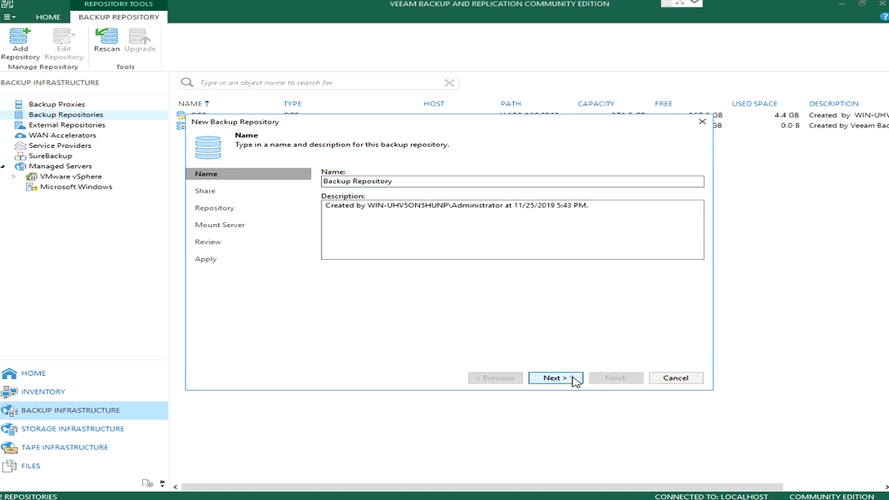
- Enter \\192.168.30.139 as the shared folder location for the new repository
type("\\\\")
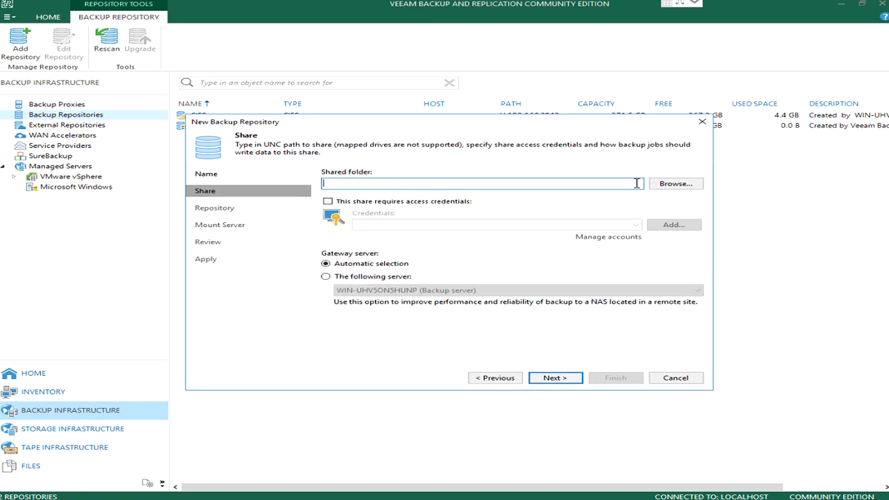
type("192.168")
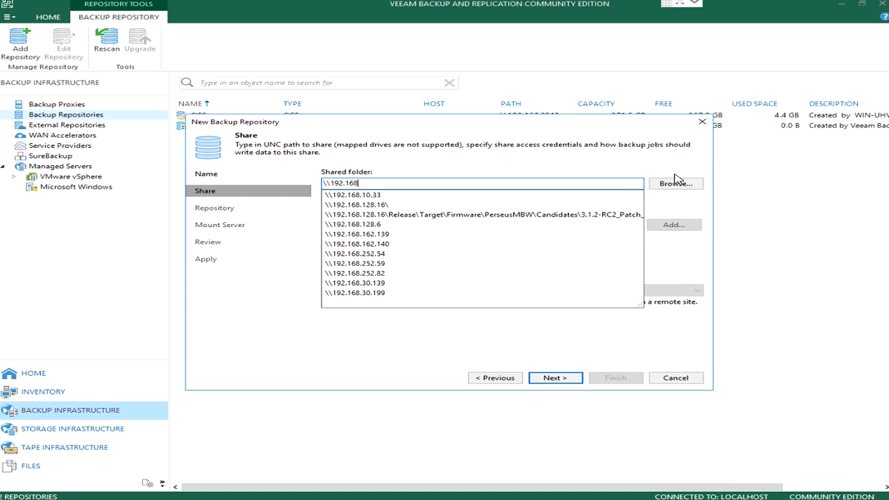
type(".30")
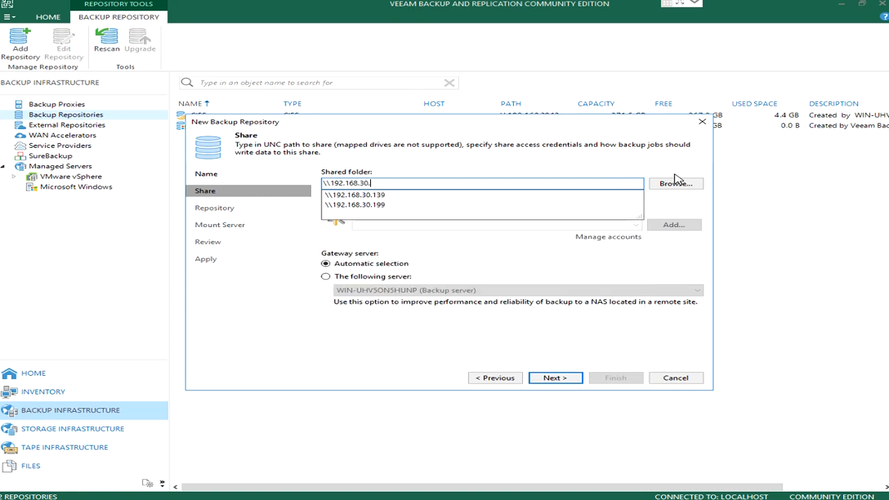
type(".139")
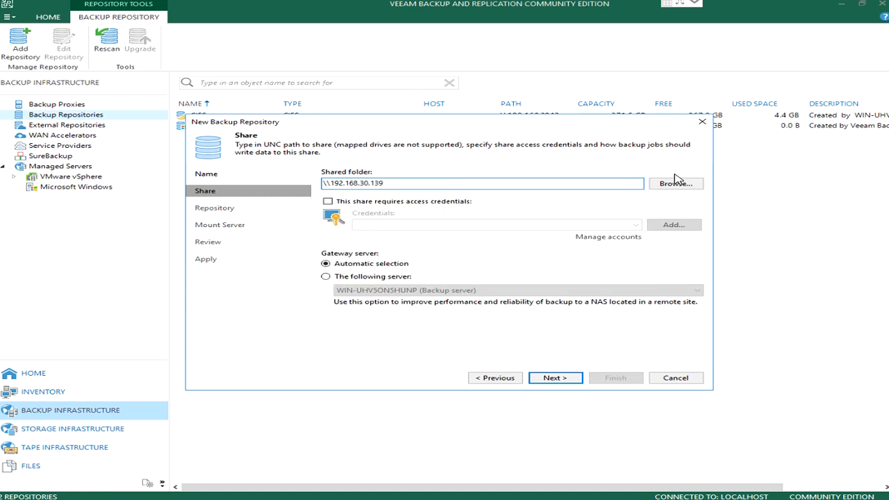
- Check the share name on 192.168.30.139 in File Explorer and append \smb to the repository's shared folder path
left_click(159, 499)
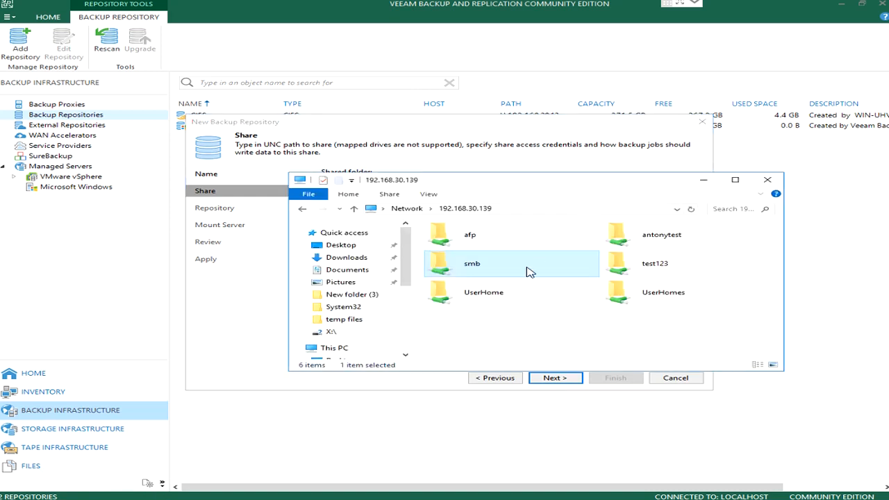
left_click(524, 212)
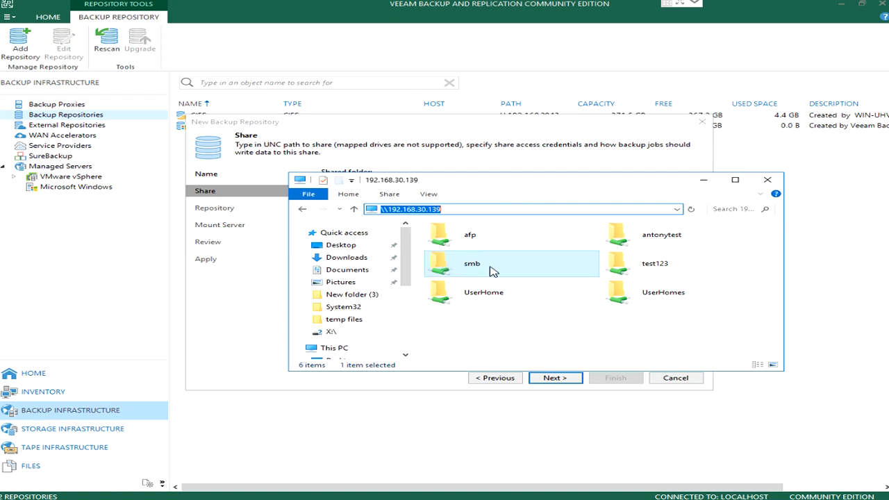
key("Return")
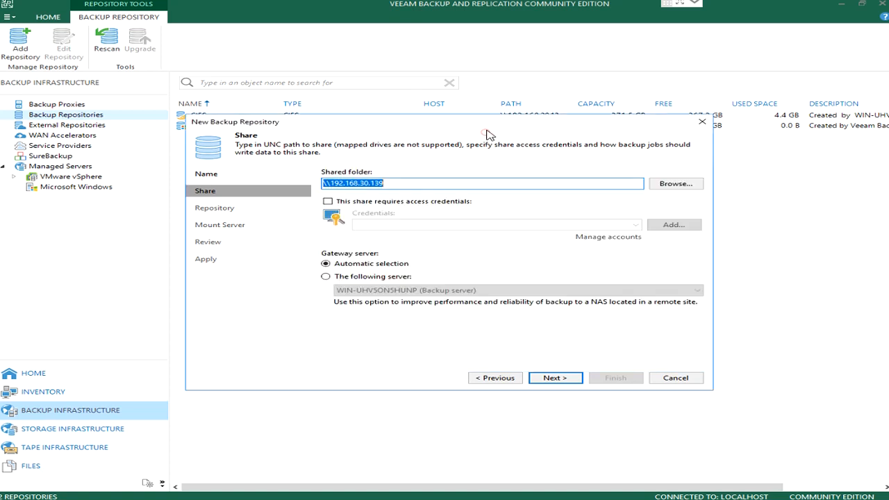
left_click(452, 183)
type("\\smb")
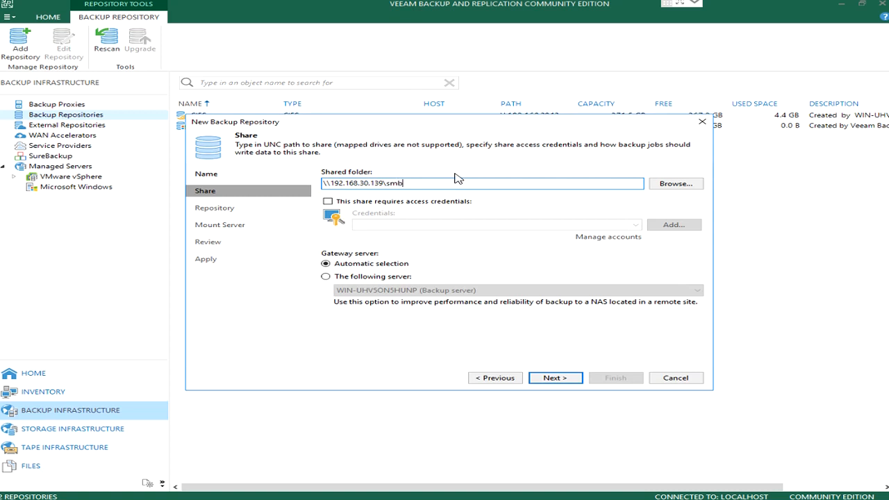
- Require access credentials for the share, choose the admin account, and continue with automatic gateway server selection
left_click(327, 202)
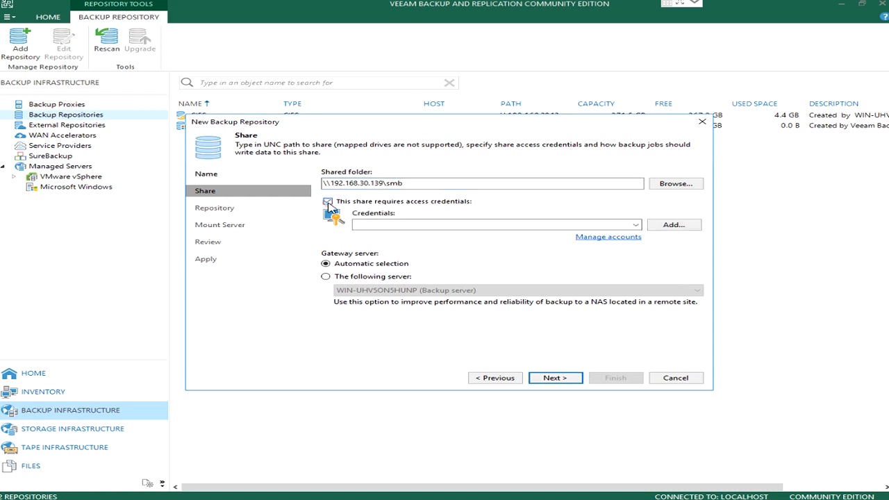
left_click(629, 225)
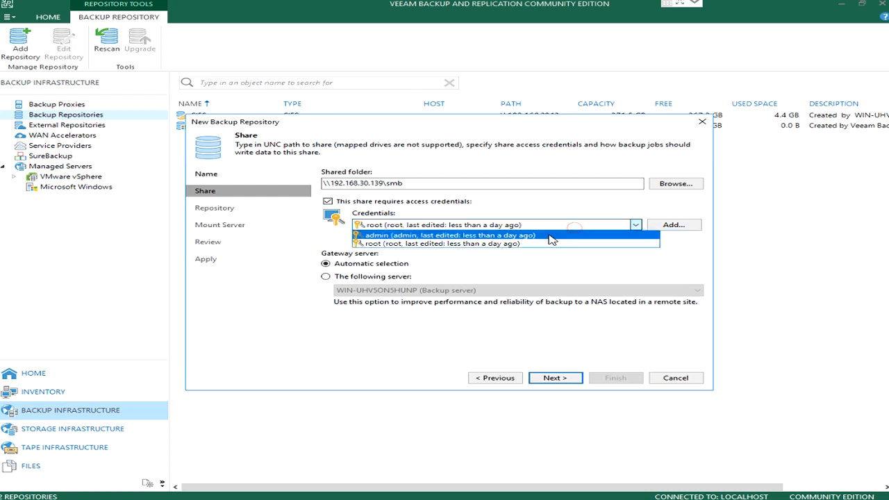
left_click(547, 236)
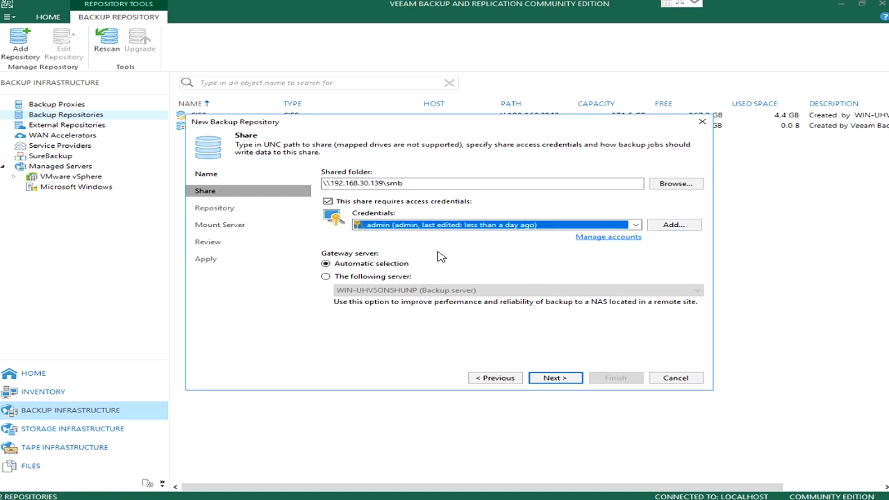
left_click(673, 225)
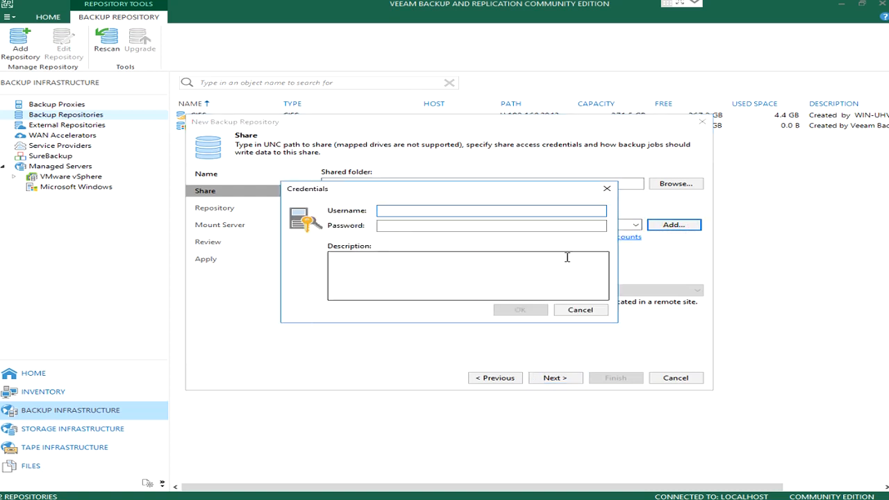
left_click(580, 309)
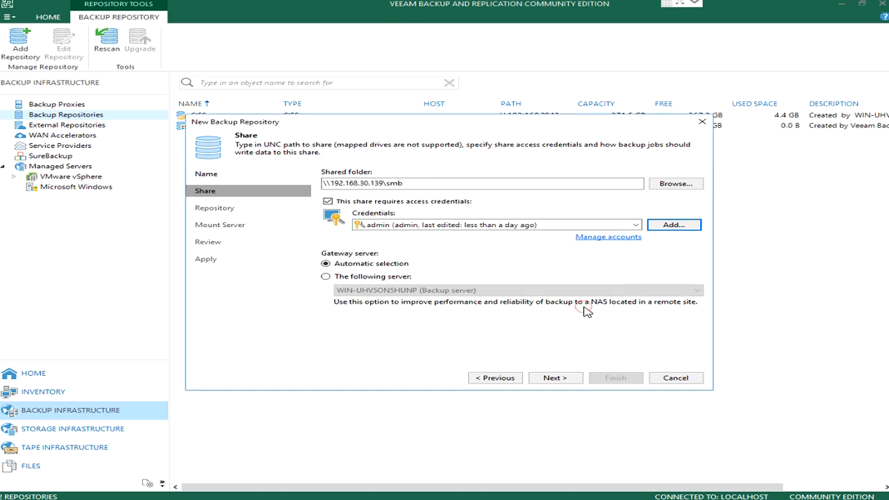
left_click(560, 375)
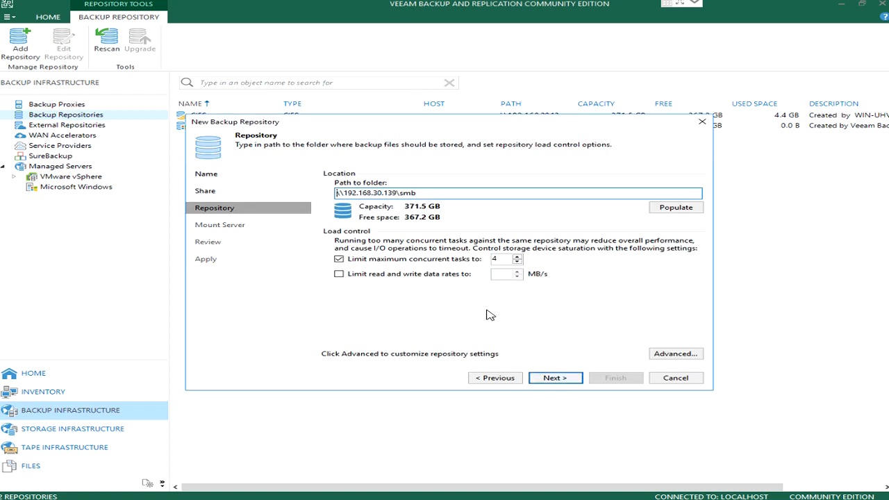
- Accept the default load control and mount server settings and apply the reviewed repository configuration
left_click(557, 378)
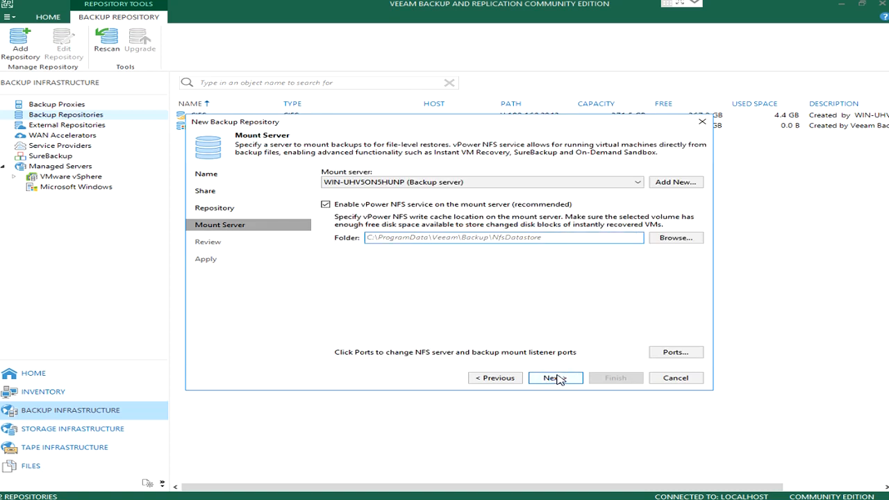
left_click(558, 378)
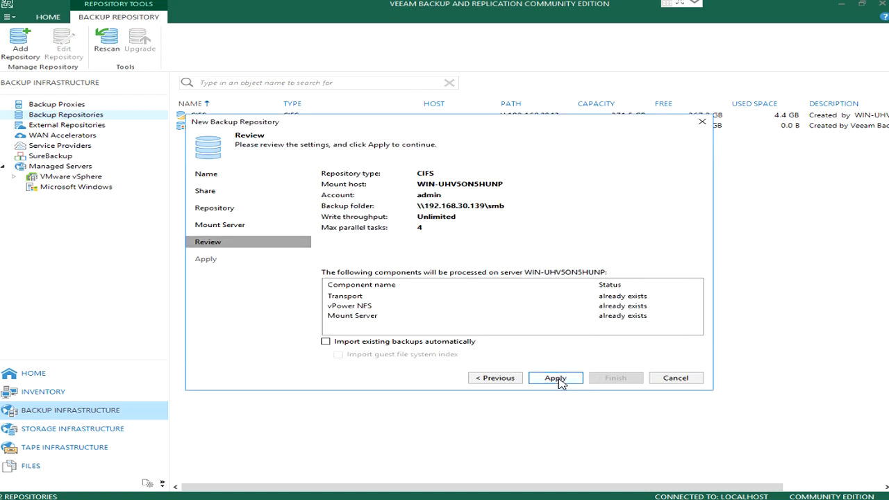
left_click(556, 379)
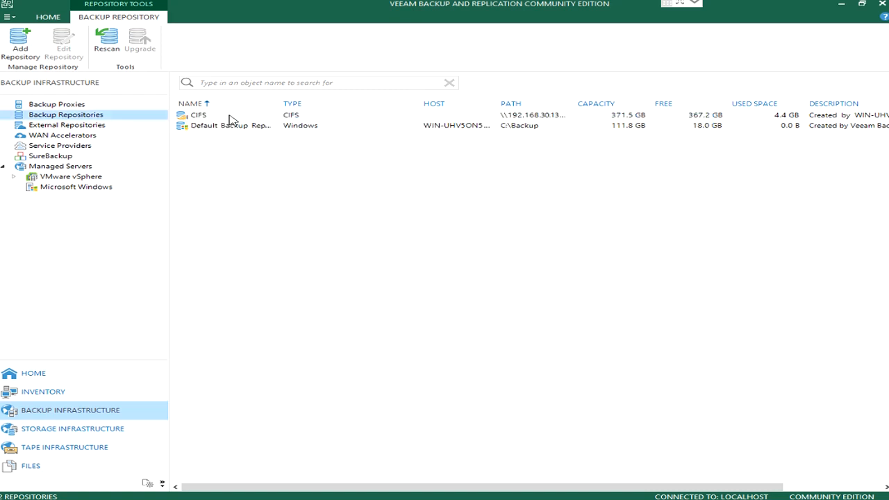
- Select the CIFS repository and widen the Path column to read its full location
left_click(221, 117)
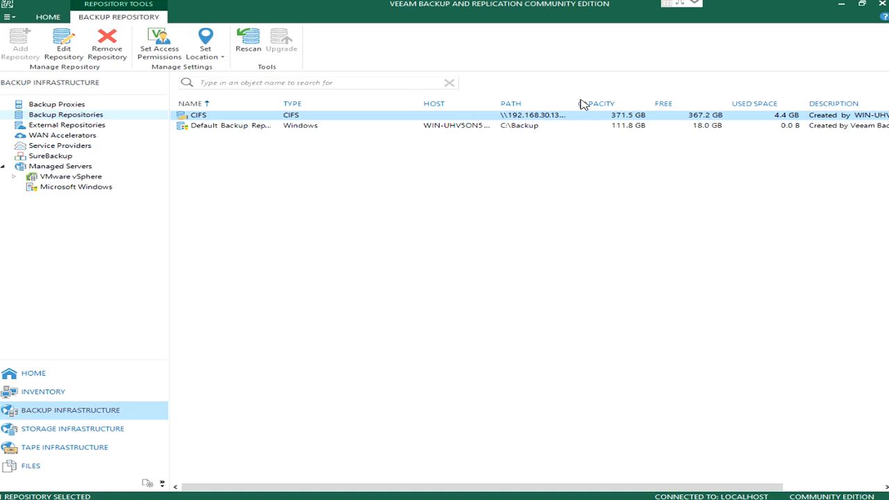
left_click_drag(569, 102, 632, 107)
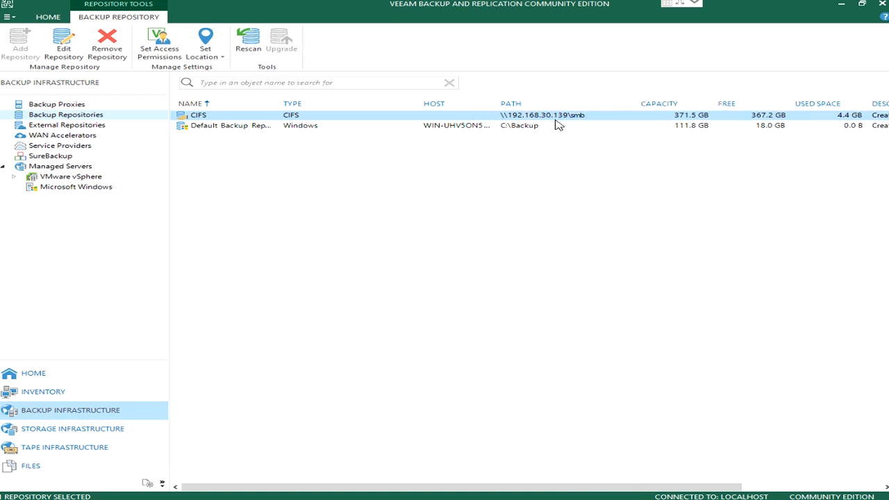
- Start adding a VMware vSphere server to the inventory with the IP address 192.168.252.133
left_click(75, 393)
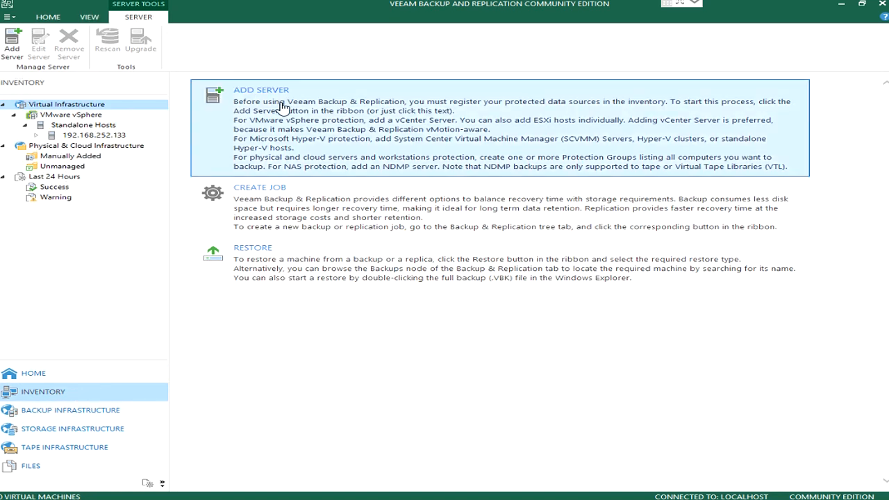
left_click(283, 105)
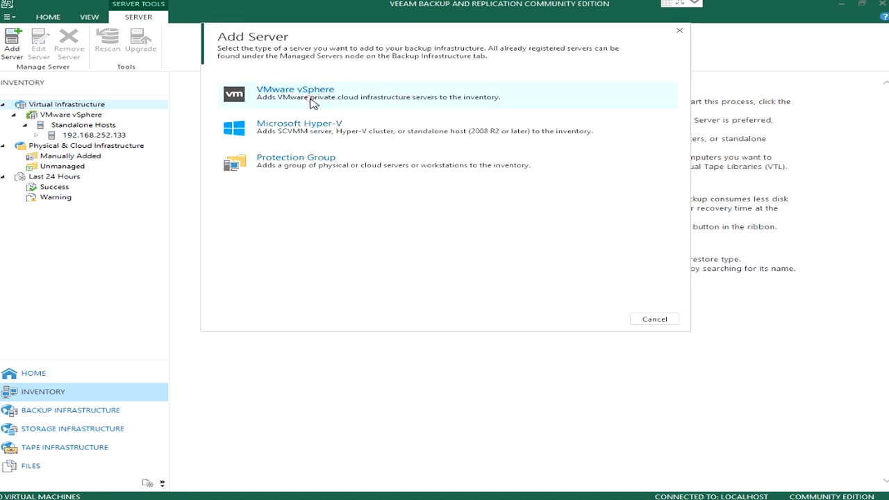
left_click(310, 103)
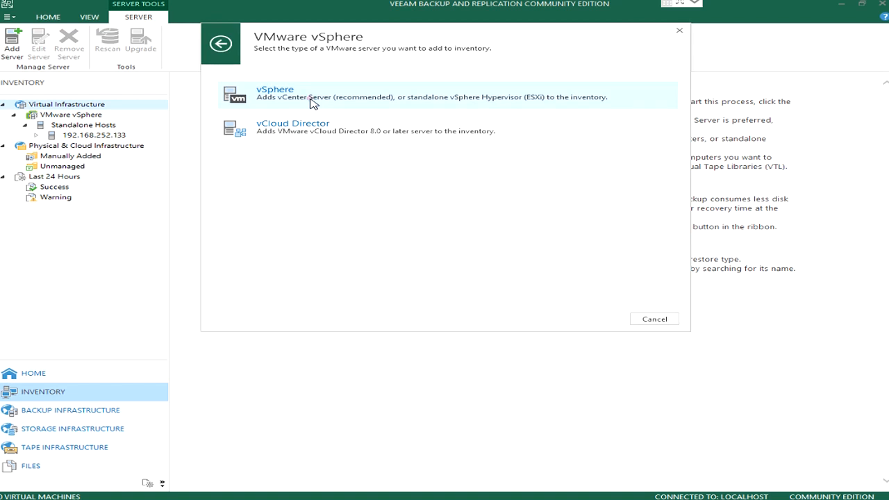
left_click(311, 103)
type("19")
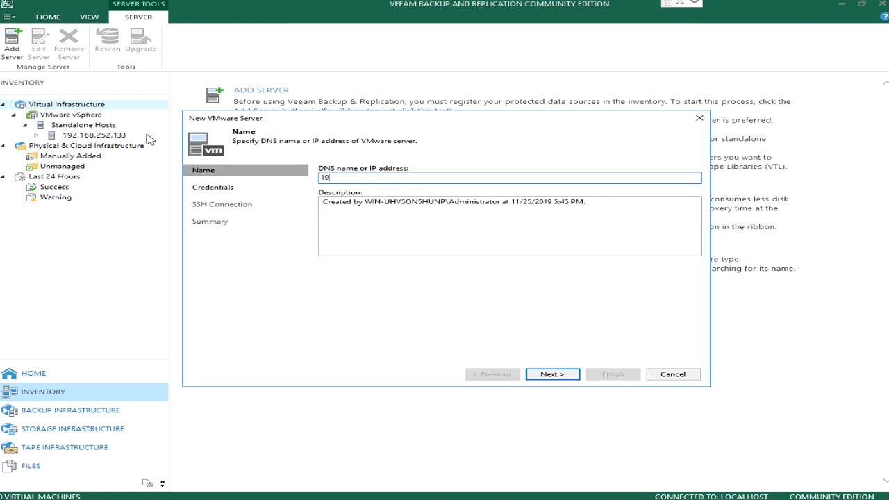
type("2.168.252.134")
key("Return")
left_click(551, 374)
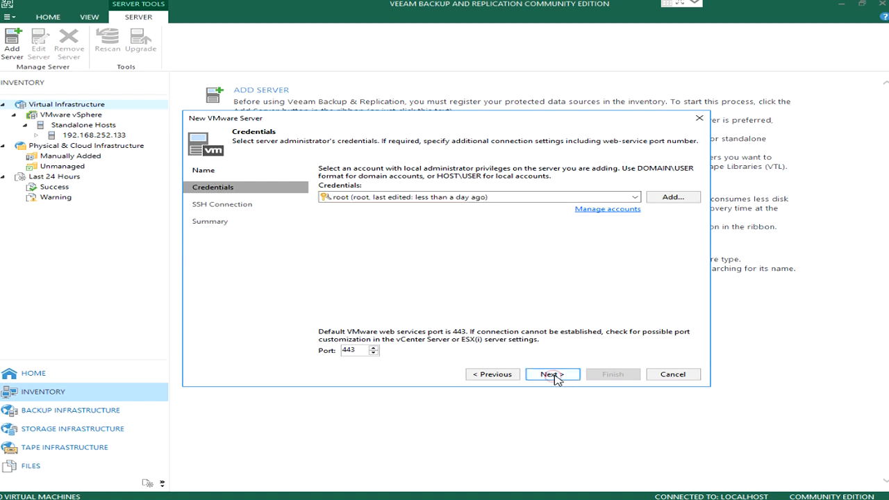
- Try to register the vSphere server with the root account on port 443, and exit the wizard without applying changes
left_click(487, 280)
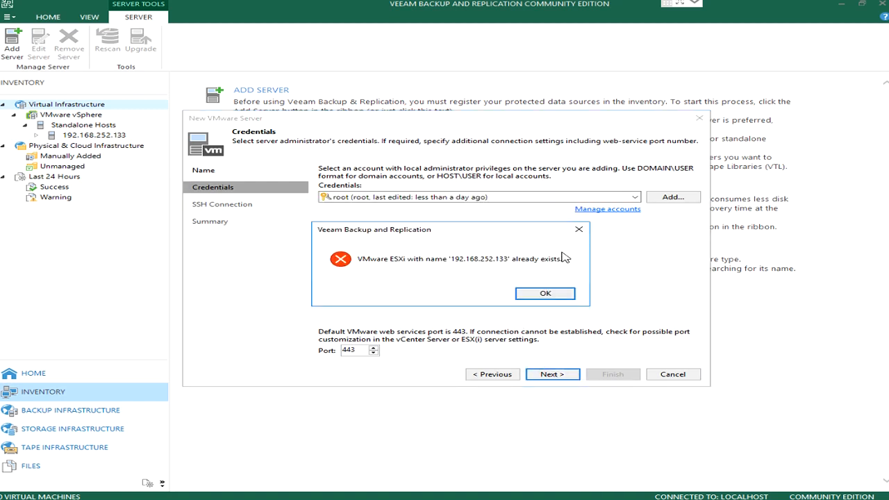
left_click(553, 294)
left_click(667, 375)
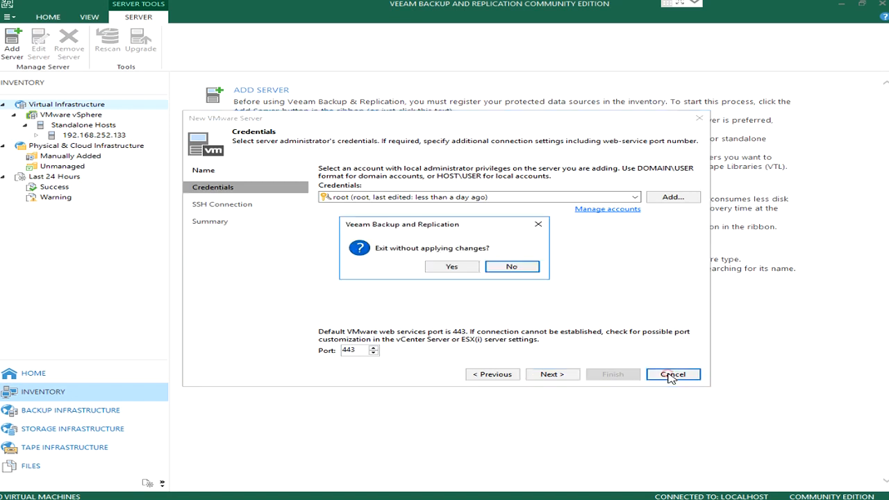
left_click(453, 265)
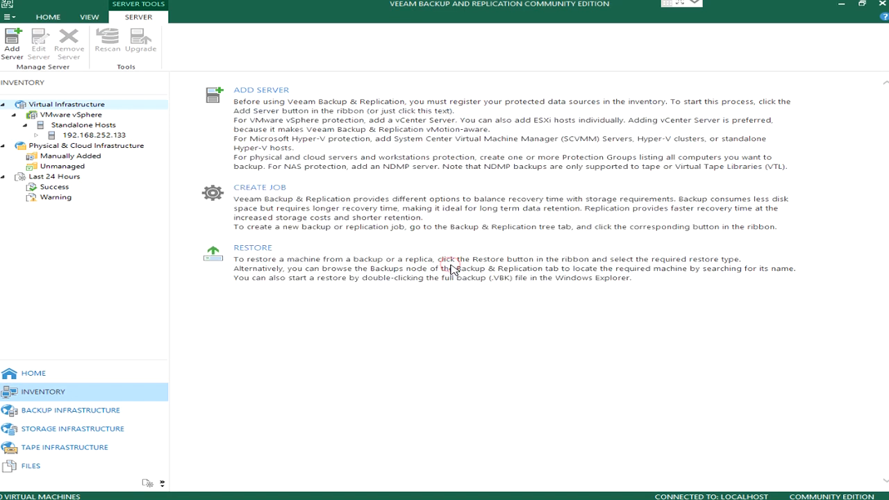
- Display the virtual machines on the standalone host 192.168.252.133
left_click(99, 136)
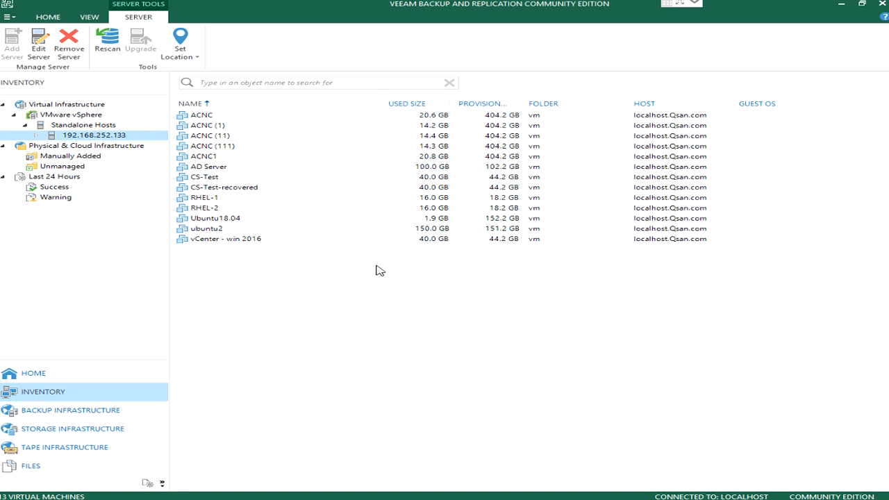
- Start a new virtual machine backup job and keep the name Backup Job 2
left_click(77, 382)
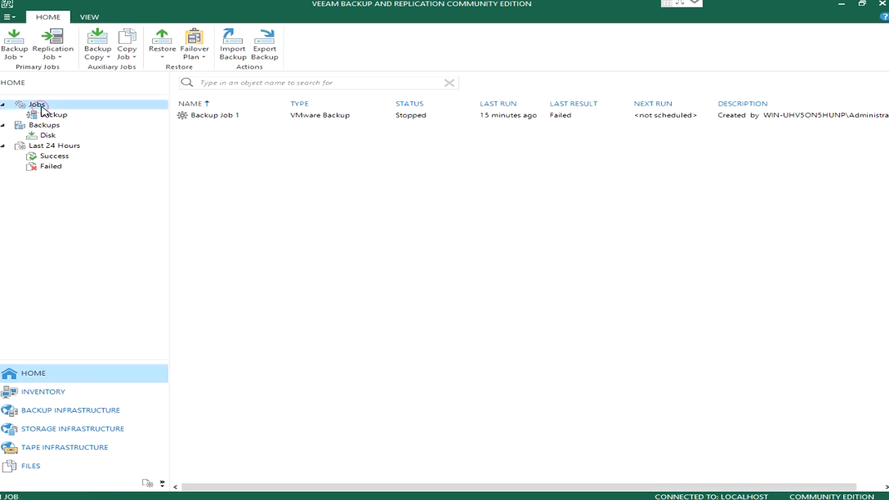
left_click(18, 49)
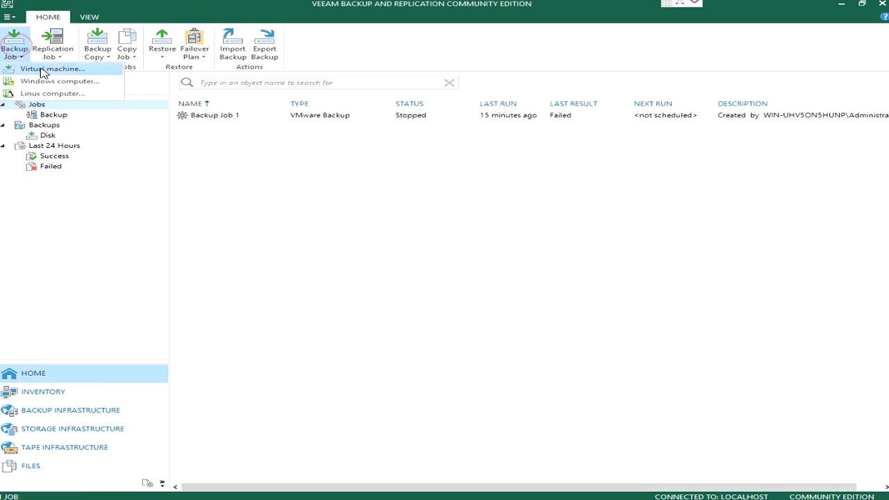
right_click(122, 109)
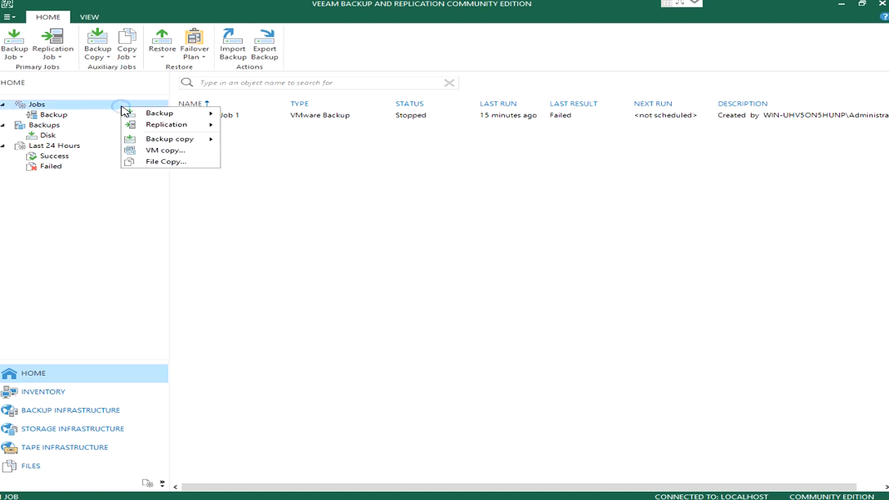
left_click(146, 113)
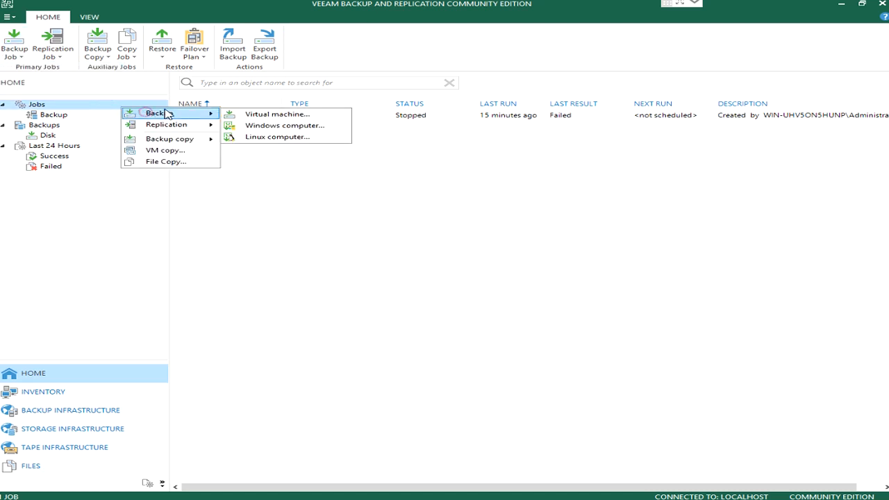
left_click(247, 115)
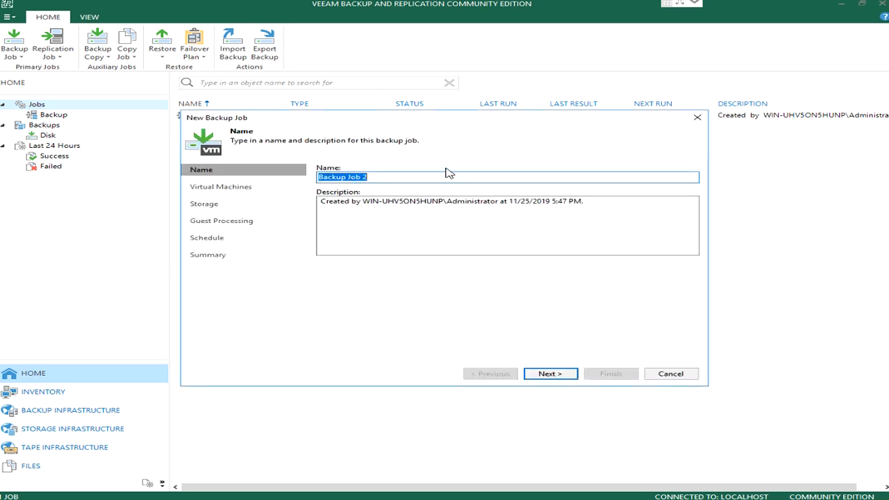
left_click(445, 177)
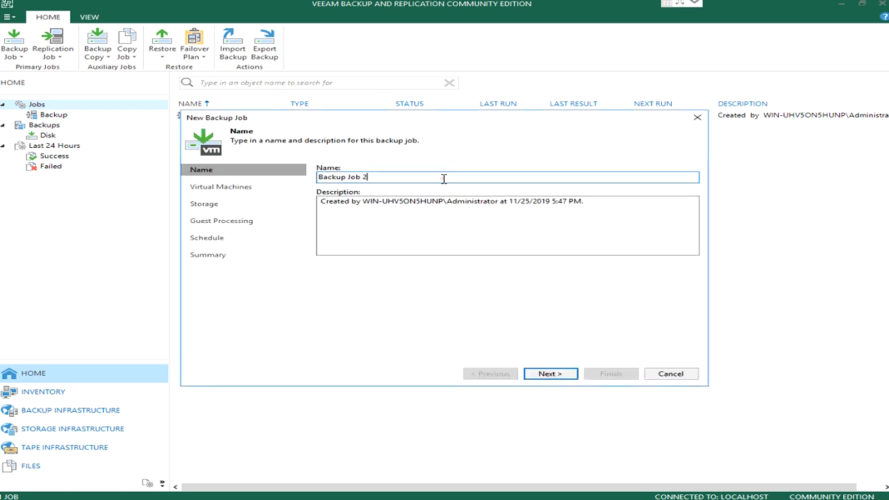
left_click(551, 378)
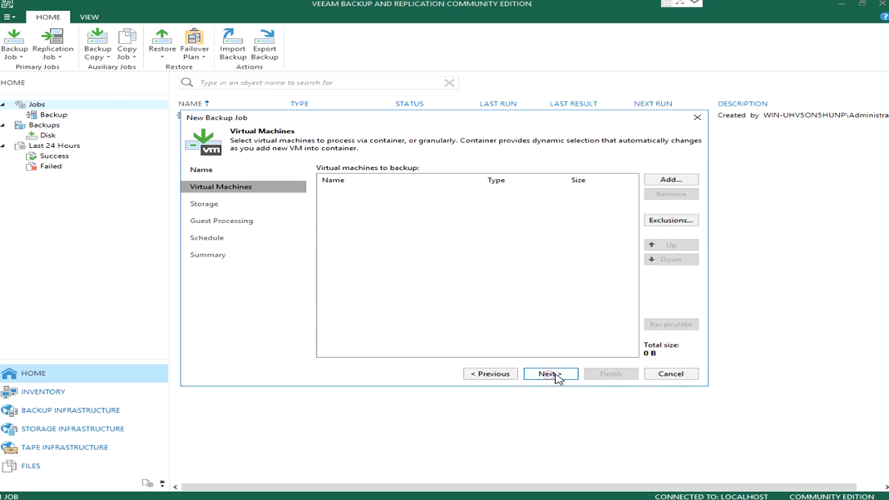
- Add the CS-Test virtual machine from host 192.168.252.133 to the backup job
left_click(681, 180)
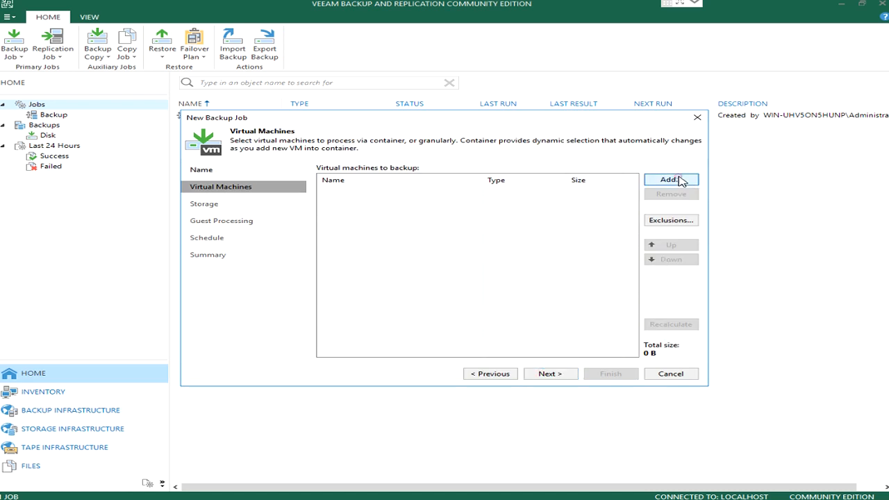
left_click(322, 169)
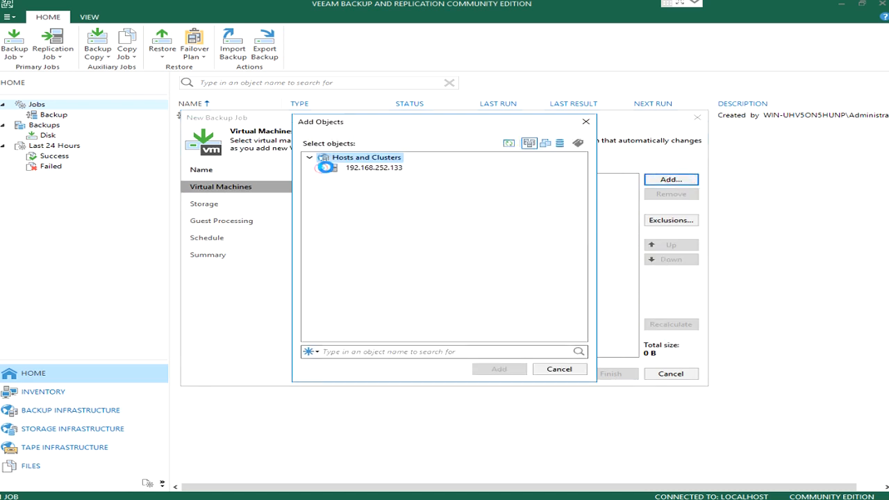
left_click(373, 239)
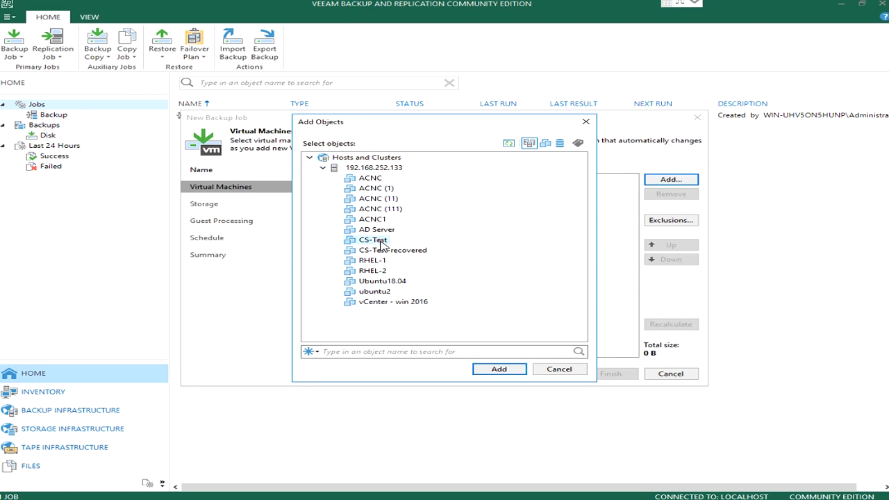
left_click(500, 370)
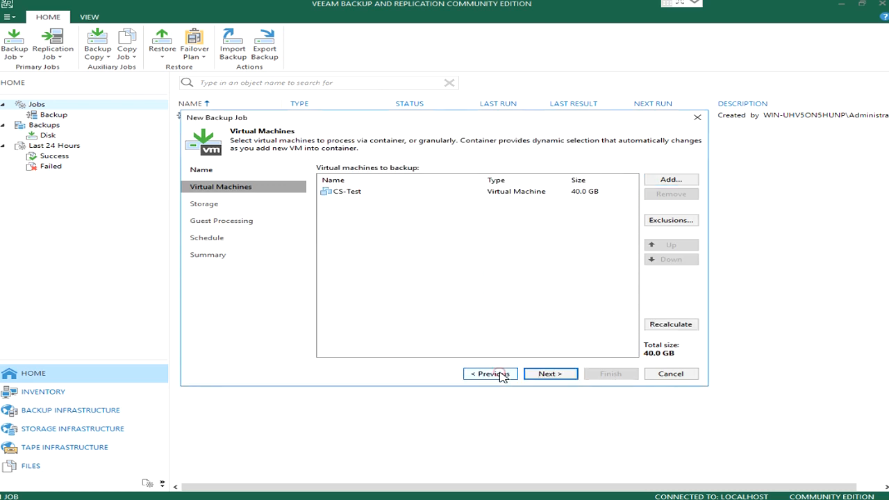
left_click(559, 375)
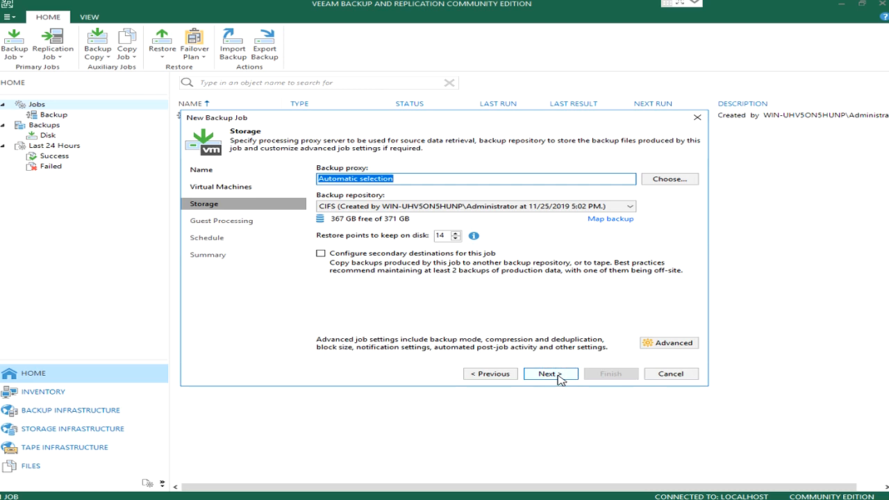
- Select the CIFS backup repository, keep the default guest processing and schedule settings, and apply the backup job
left_click(472, 206)
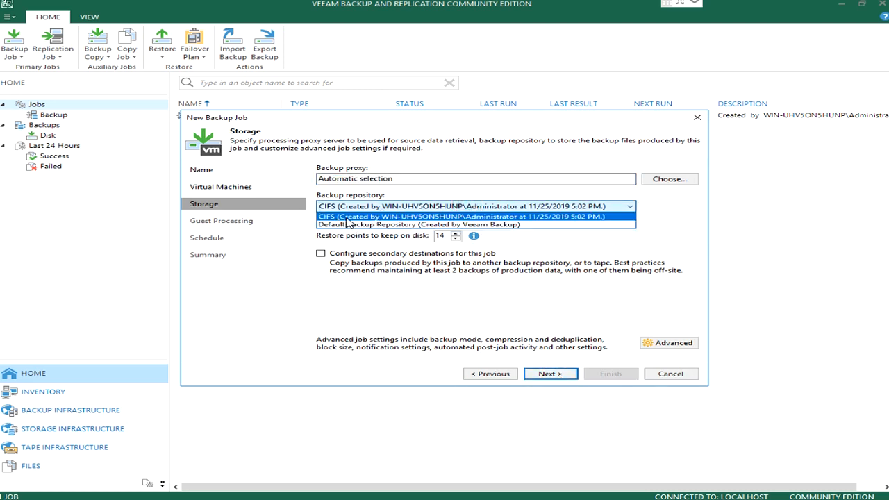
left_click(452, 217)
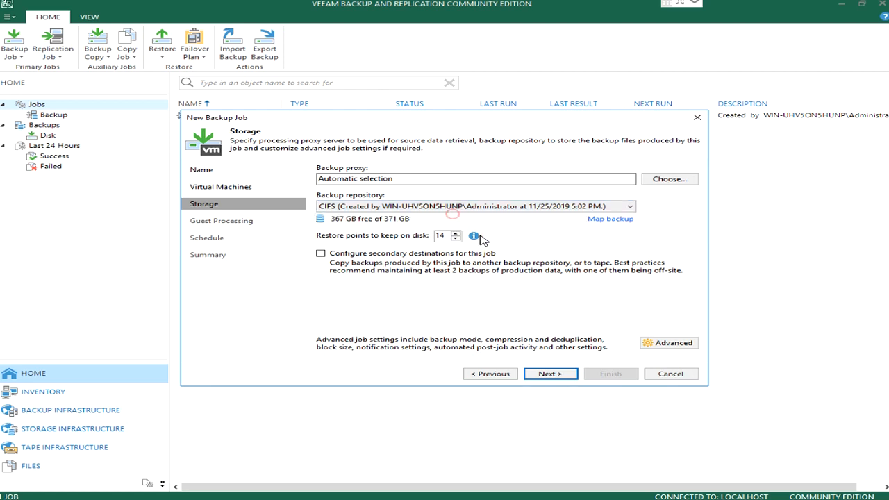
left_click(554, 375)
left_click(553, 375)
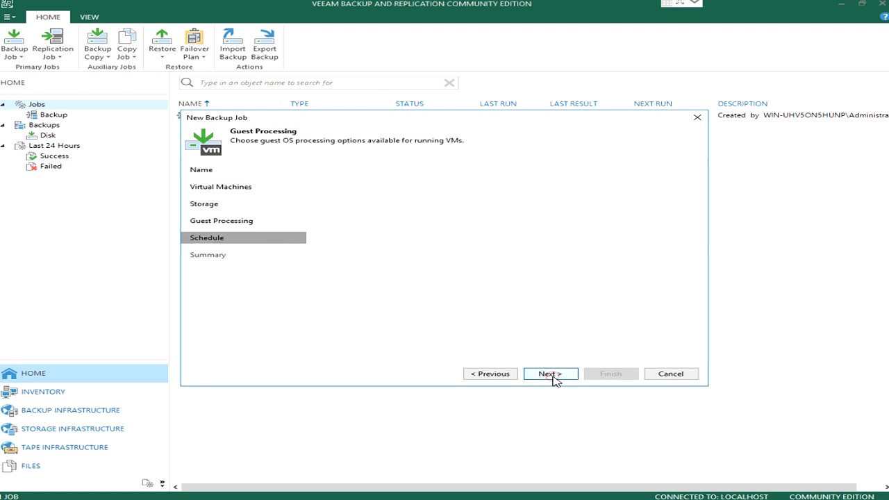
left_click(553, 375)
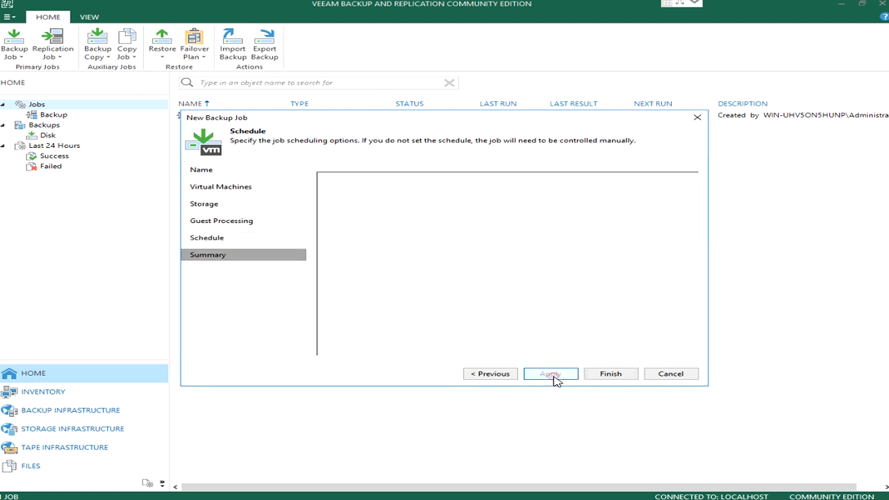
left_click(664, 375)
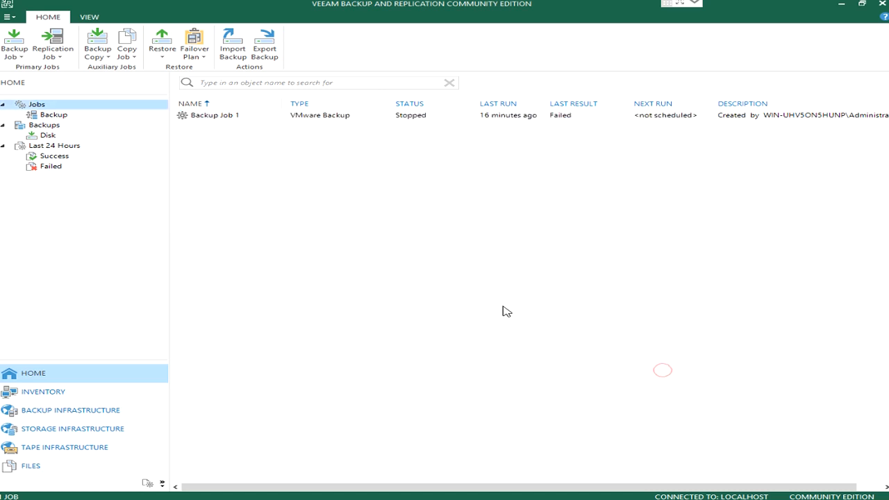
- Select Backup Job 1 in the jobs list and start it
left_click(262, 118)
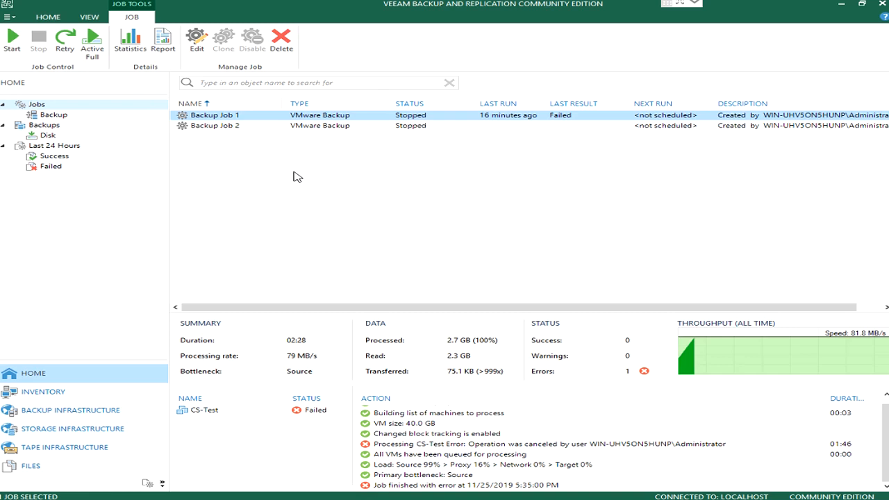
right_click(313, 121)
key("Escape")
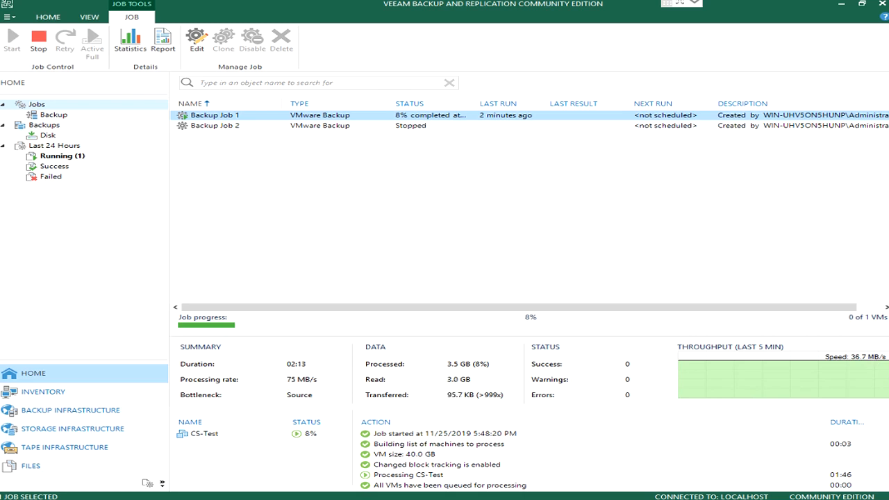
- In File Explorer, check for the Backup Job 1 folder in the smb share on 192.168.30.139, and review Veeam's successful sessions from the last 24 hours
key("alt+Tab")
double_click(492, 265)
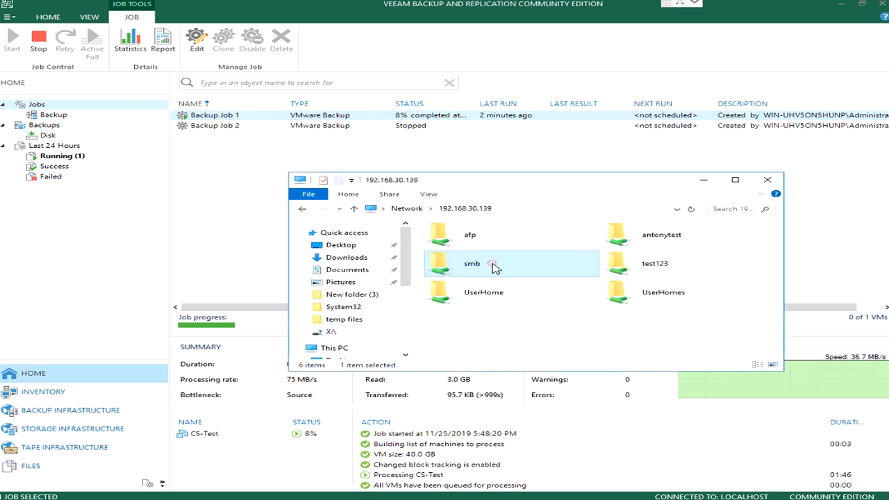
left_click(476, 251)
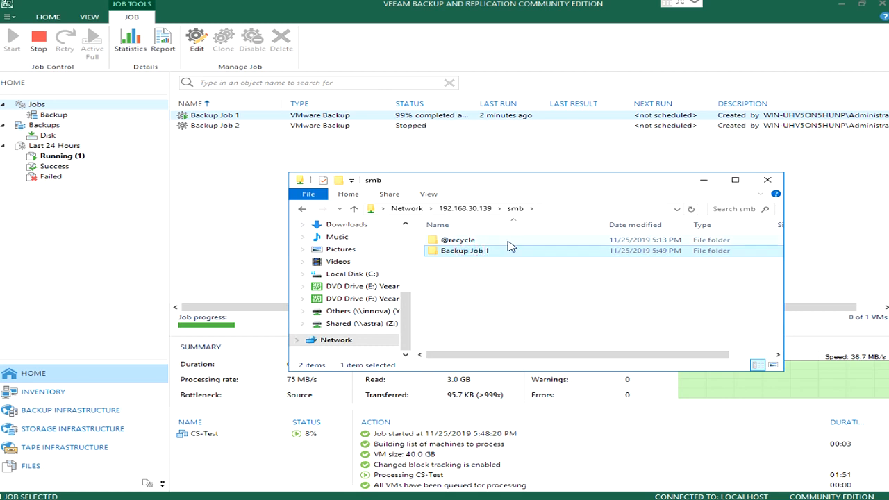
left_click(458, 160)
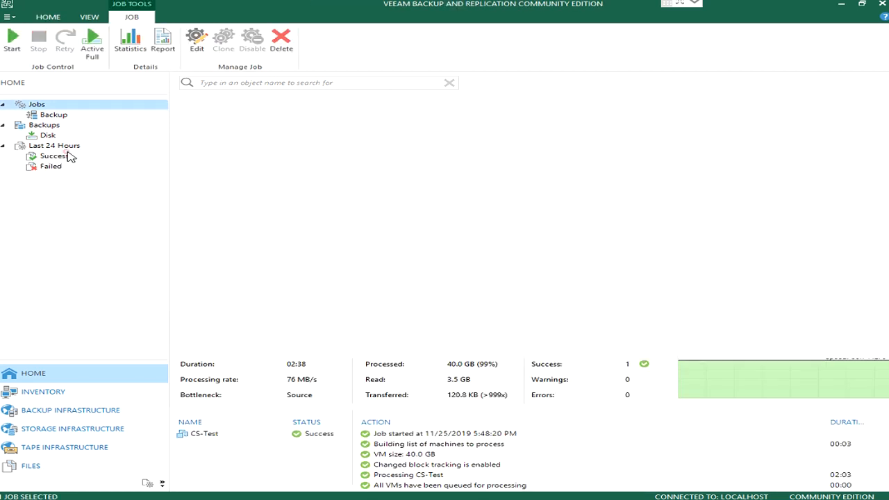
left_click(66, 157)
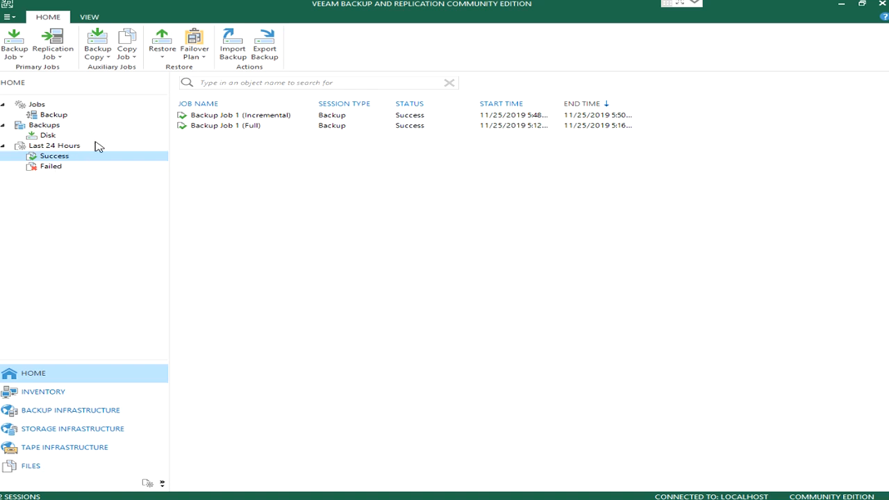
- Start an entire VM restore of CS-Test from the Backup Job 1 disk backup, using the listed restore point
left_click(46, 134)
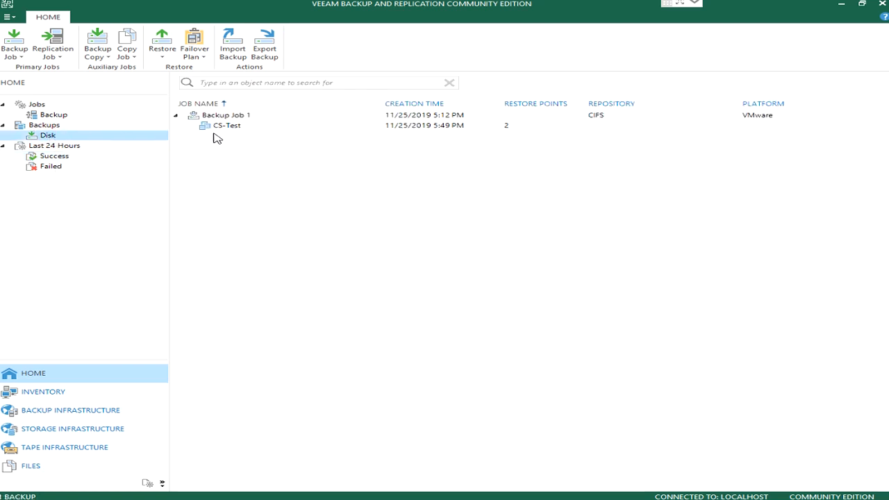
left_click(236, 130)
right_click(236, 129)
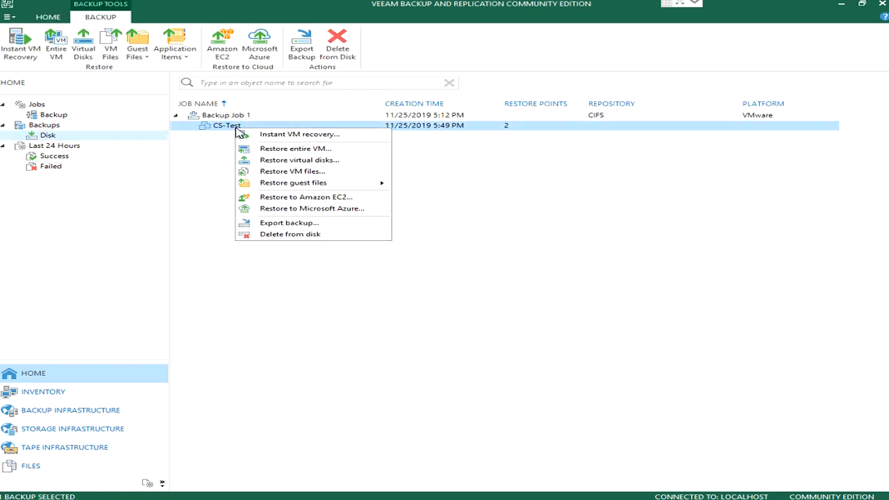
left_click(276, 152)
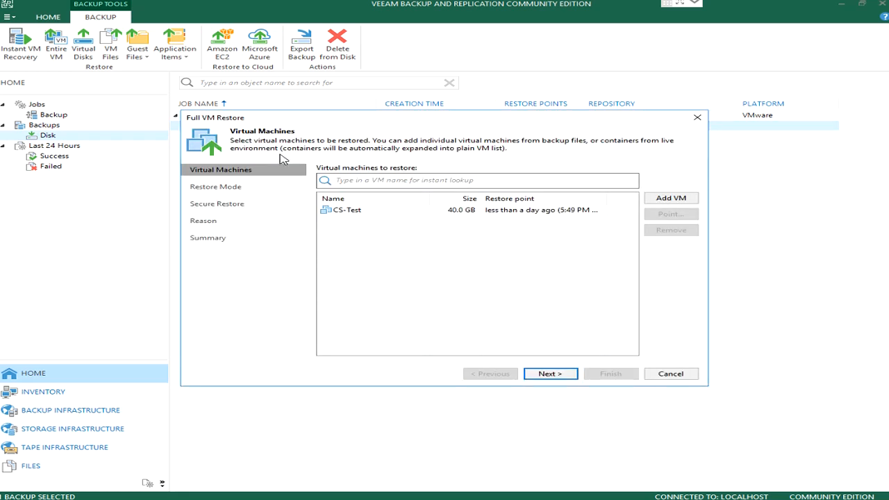
left_click(346, 210)
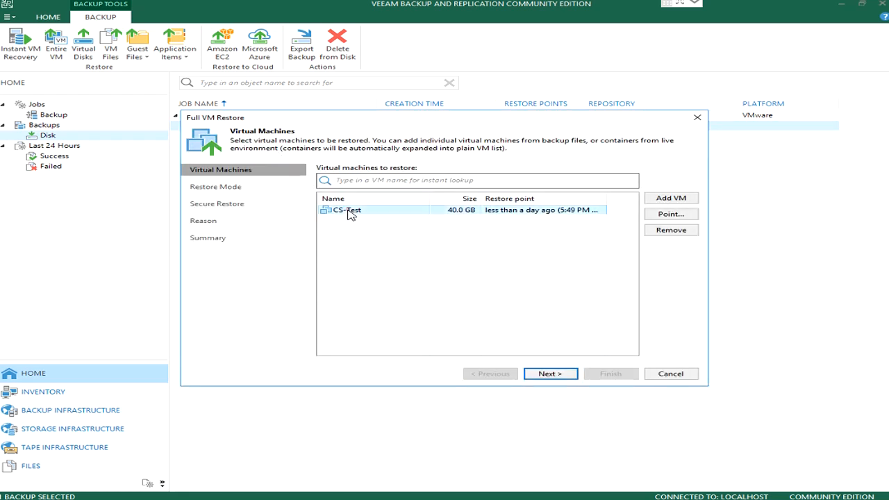
left_click(559, 374)
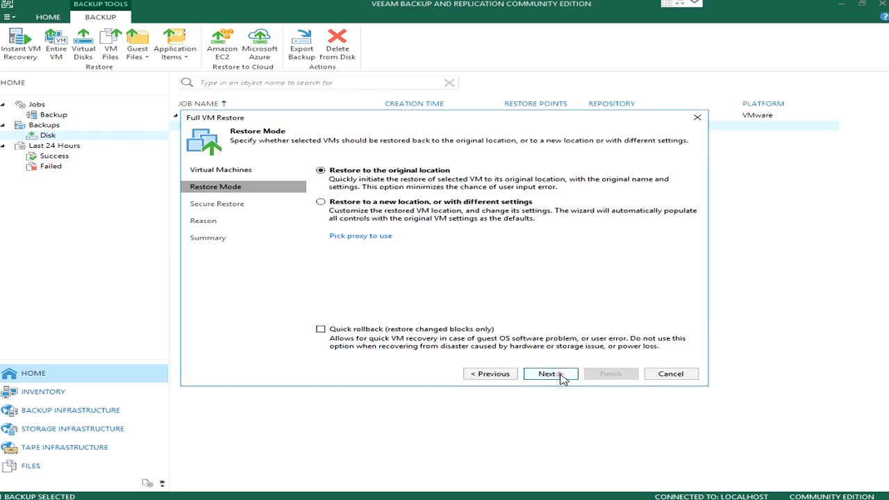
- Restore CS-Test to its original location without a malware scan or restore reason, accept deletion of the existing VM, and run the restore
left_click(559, 376)
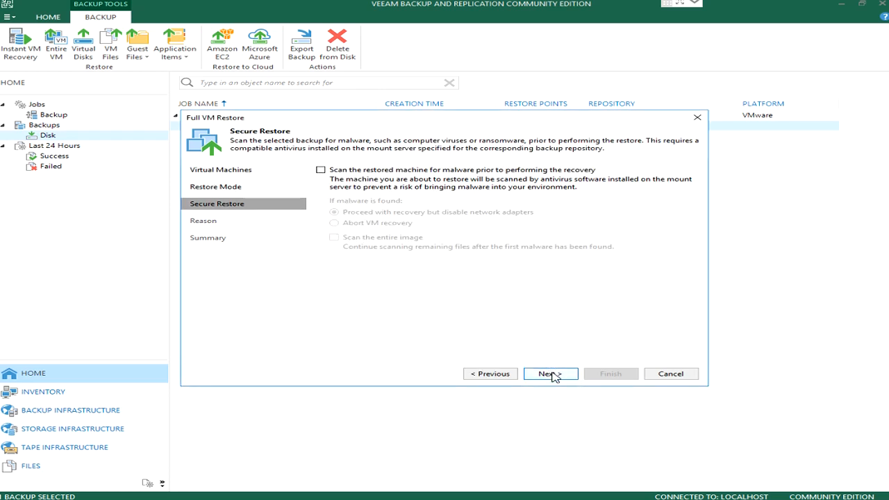
left_click(553, 375)
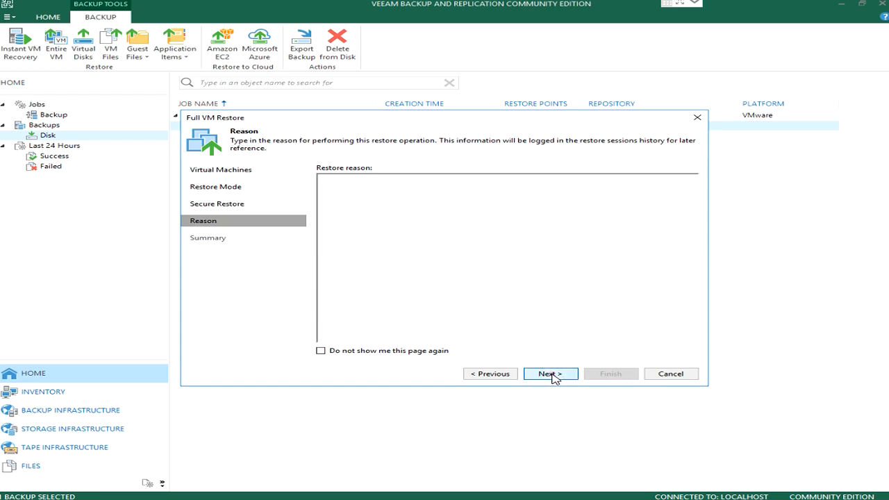
left_click(554, 375)
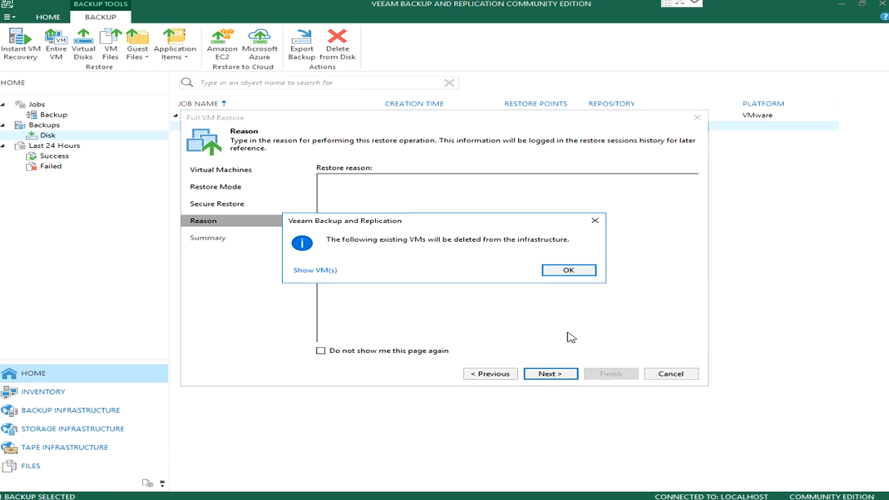
left_click(574, 272)
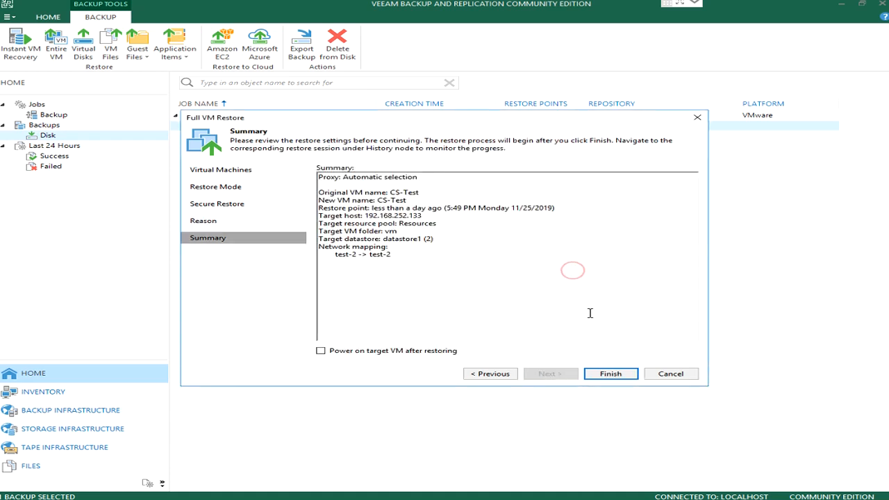
left_click(625, 374)
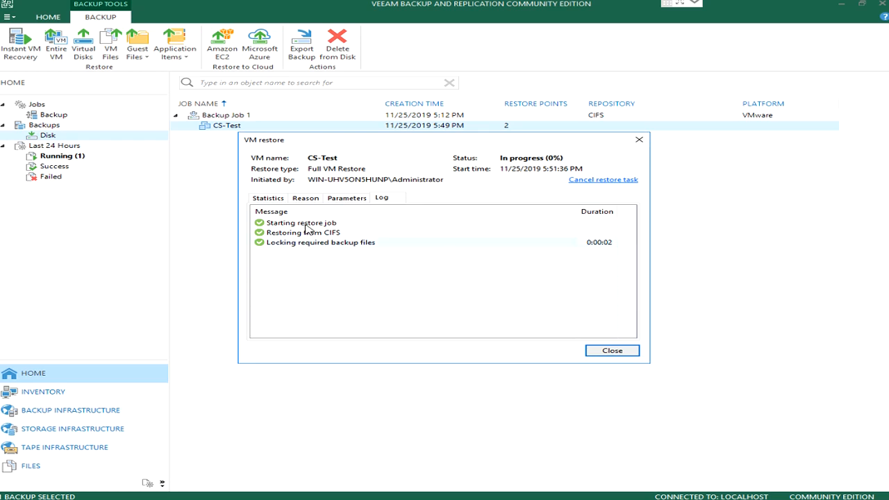
- Check the statistics, reason and log of the running CS-Test restore
left_click(270, 199)
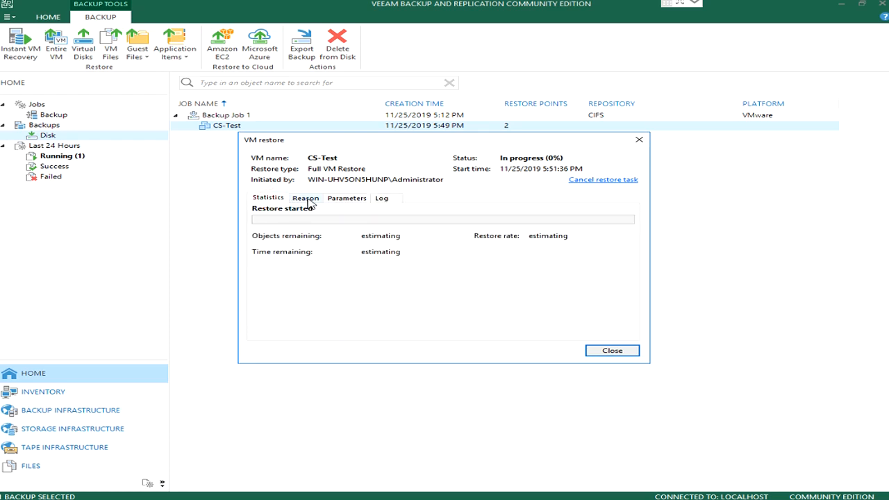
left_click(307, 199)
left_click(382, 199)
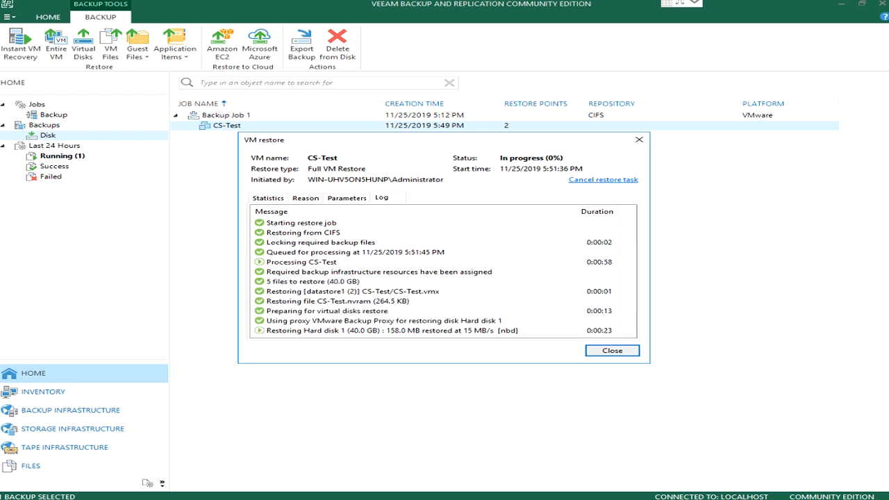
left_click(266, 198)
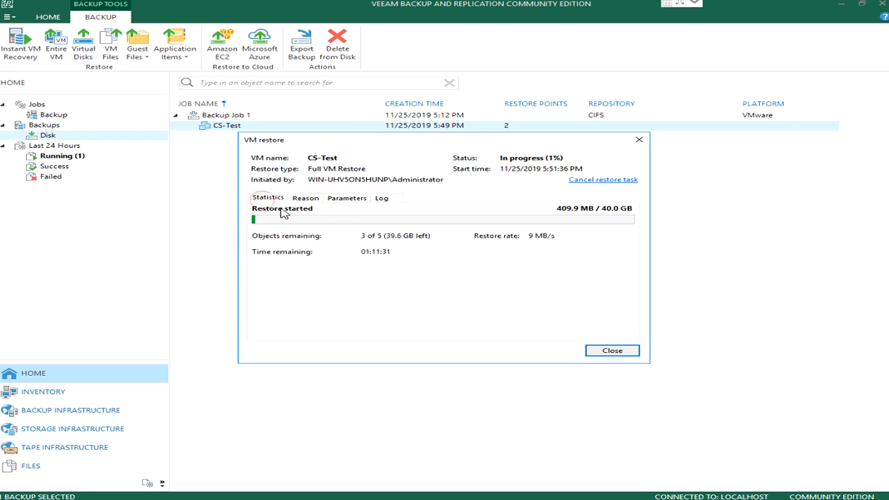
left_click(562, 252)
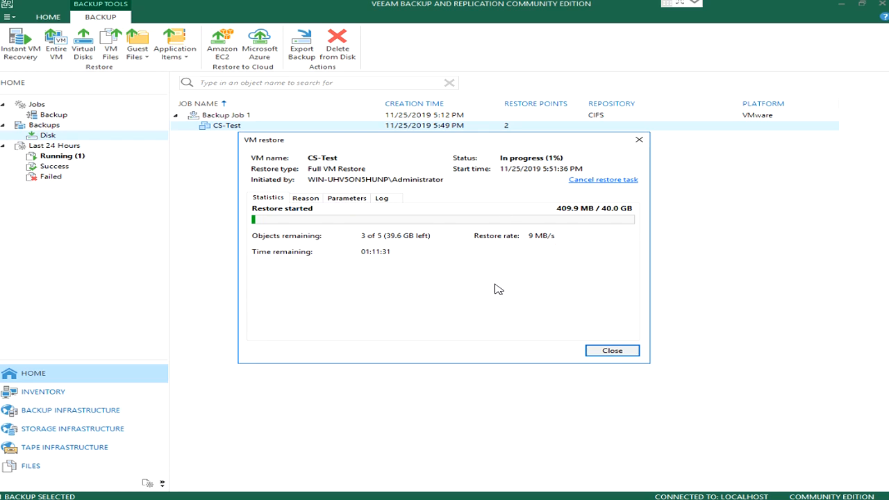